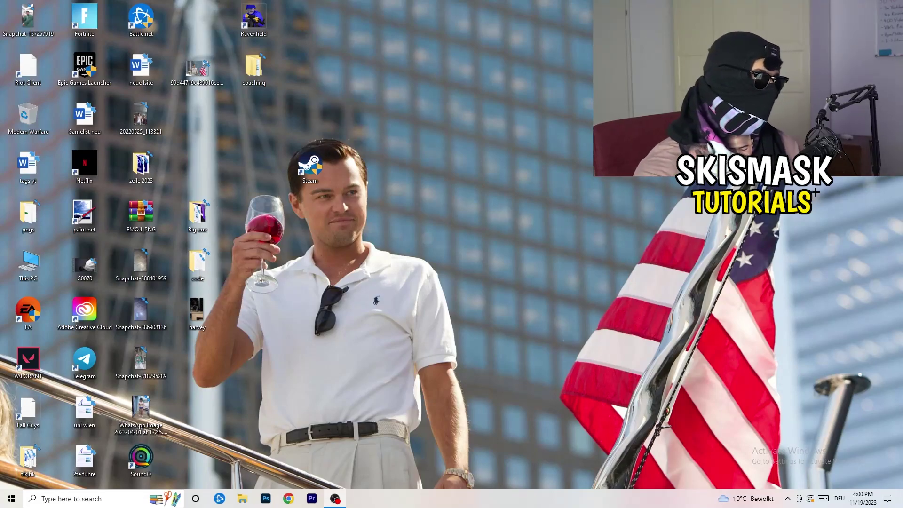
- From the Start menu, open Settings and go to Gaming's Xbox Game Bar page
left_click(11, 498)
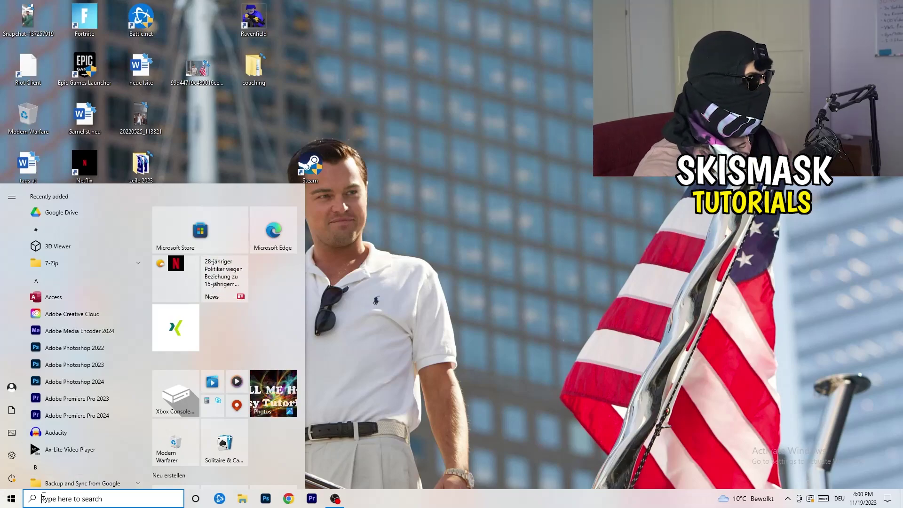
left_click(12, 455)
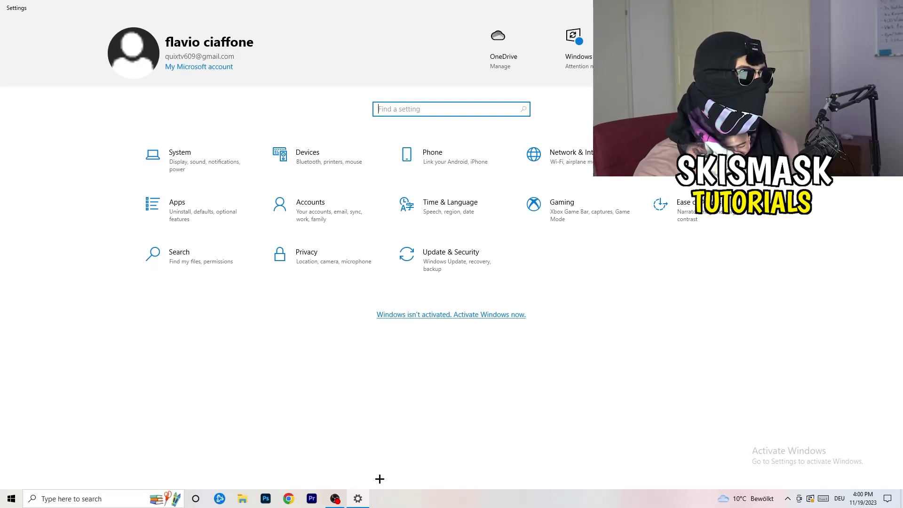
left_click(579, 212)
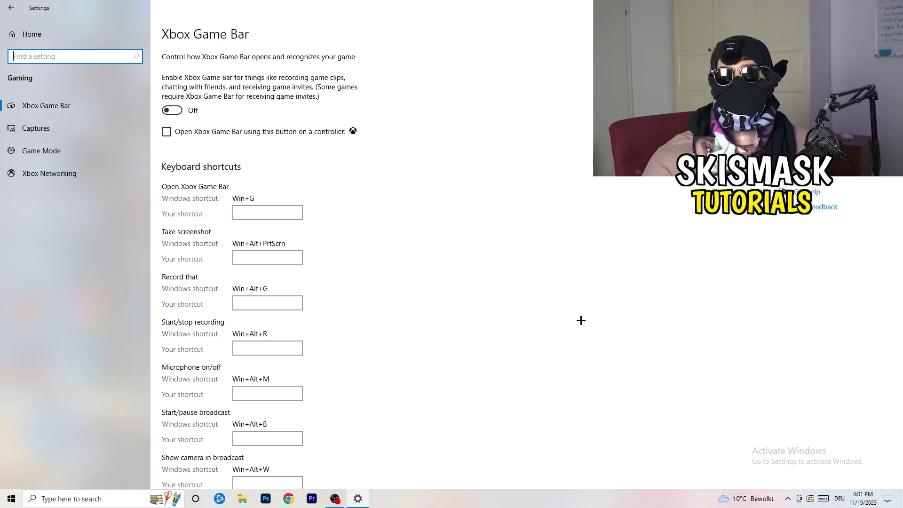
- Show the Gaming Captures settings, leaving maximum recording length at 2 hours
left_click(75, 130)
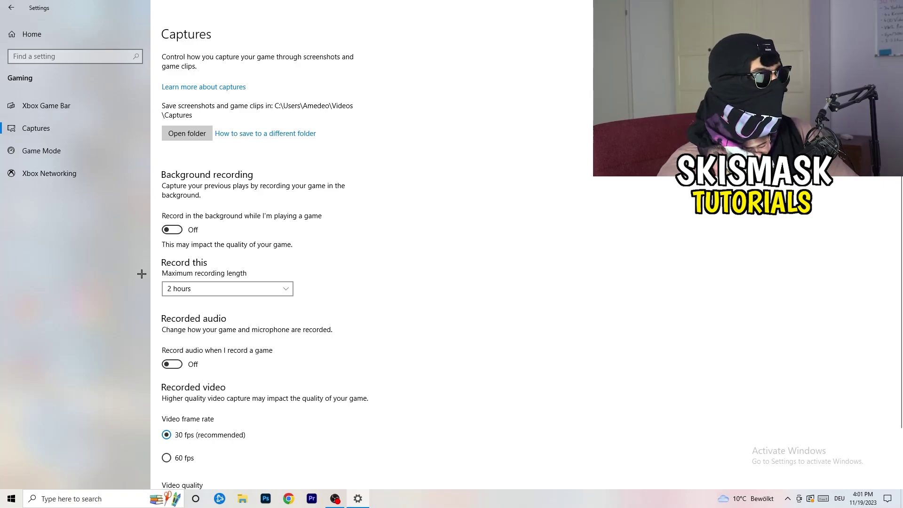
left_click(221, 291)
left_click(252, 292)
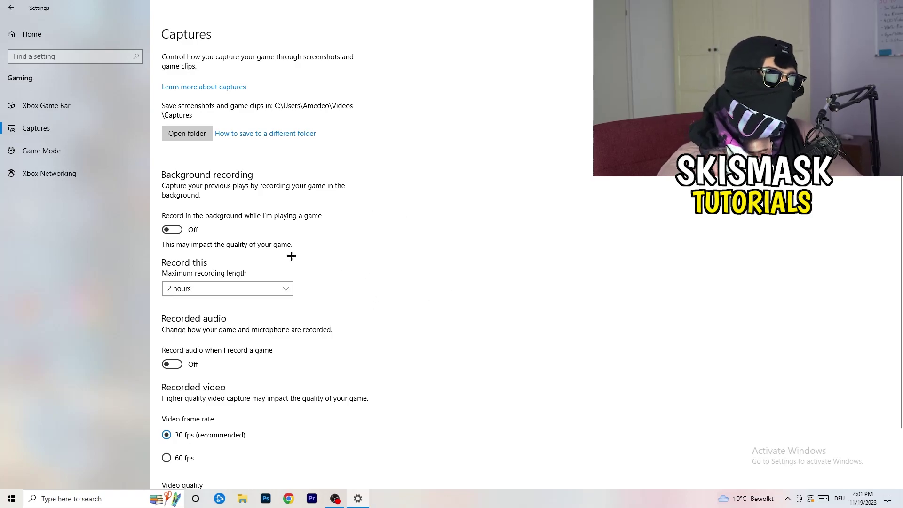
left_click(268, 285)
left_click(344, 245)
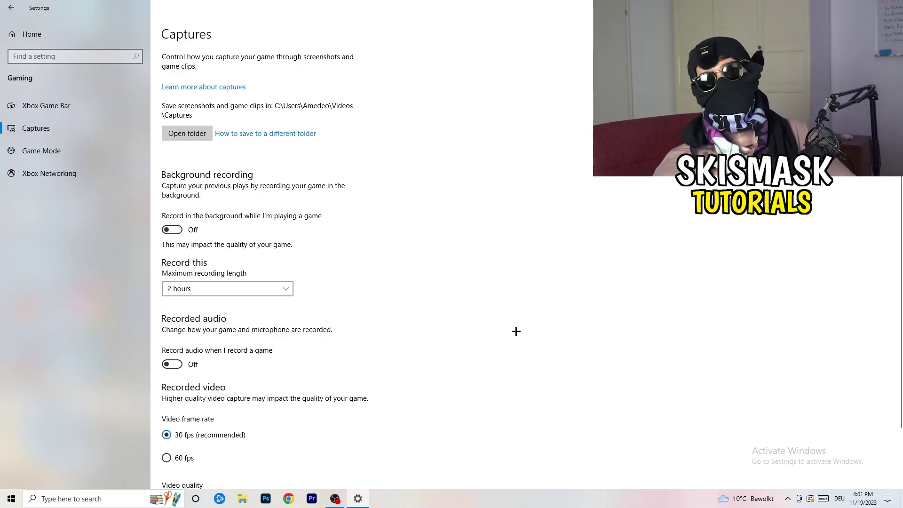
scroll(235, 320, "down", 2)
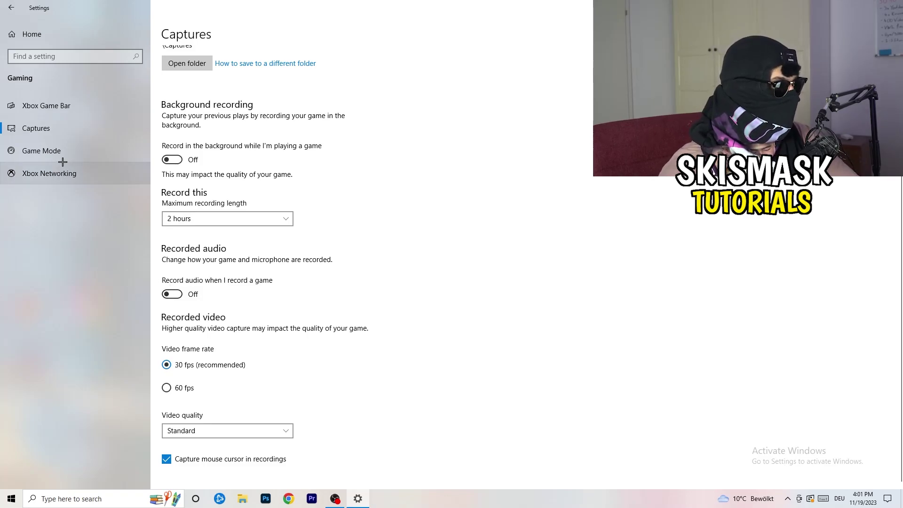
- Confirm Game Mode is On, then close Settings
left_click(65, 147)
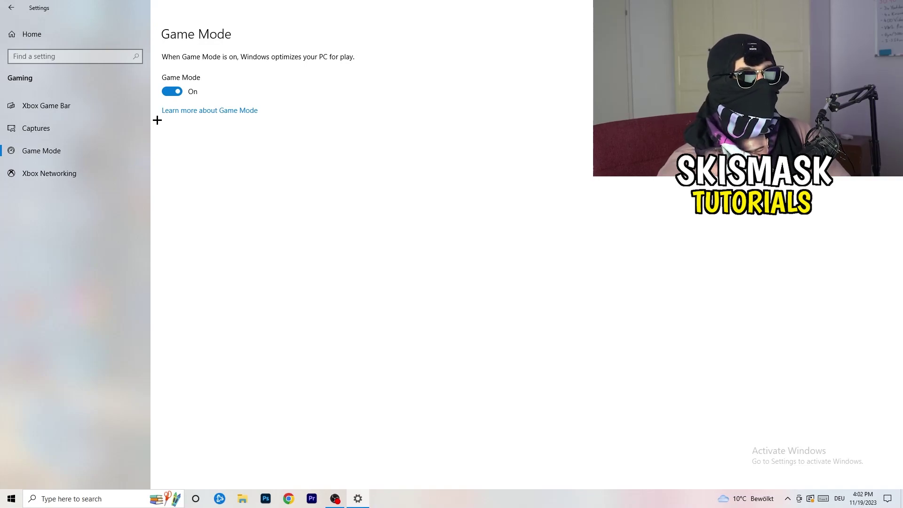
key("alt+F4")
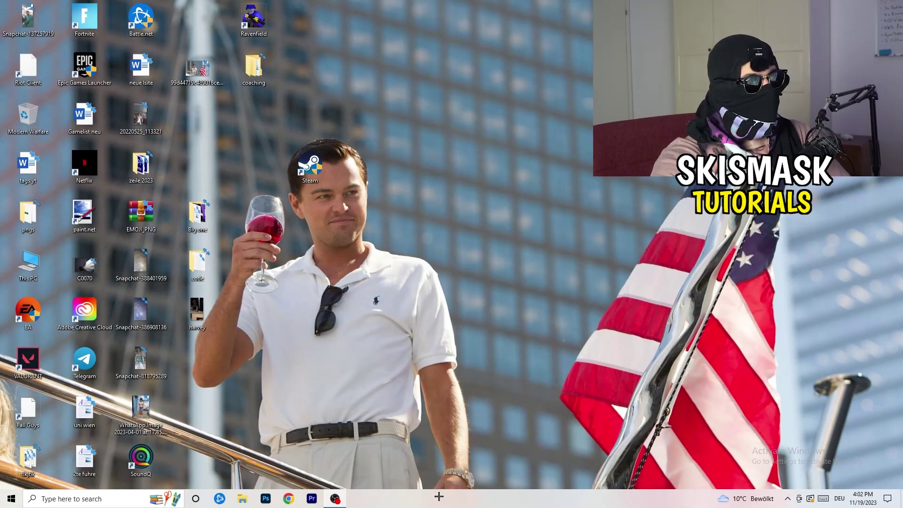
- Launch Task Manager from the taskbar and maximize it
left_click_drag(438, 497, 316, 440)
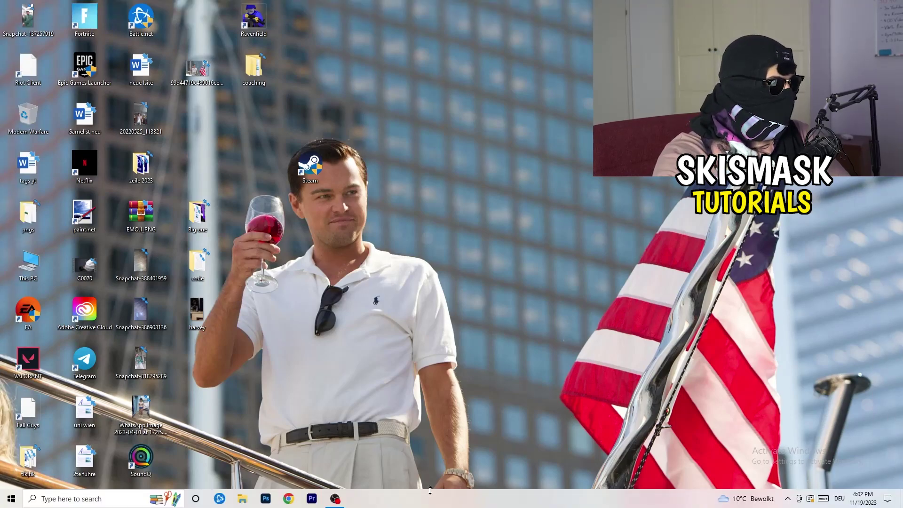
right_click(465, 504)
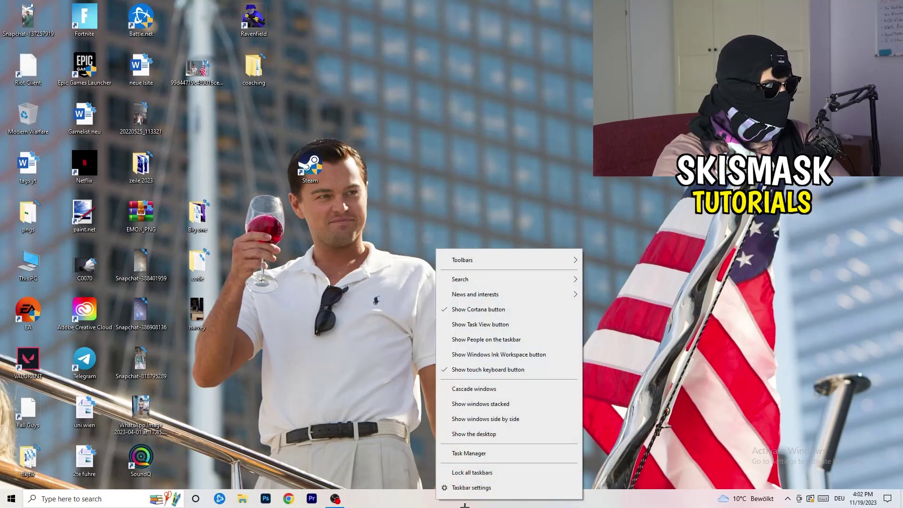
left_click(486, 455)
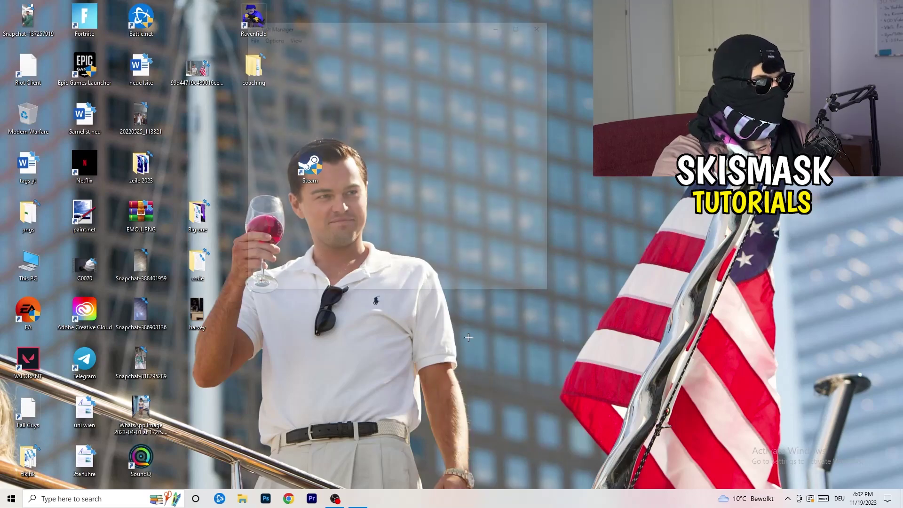
left_click(523, 23)
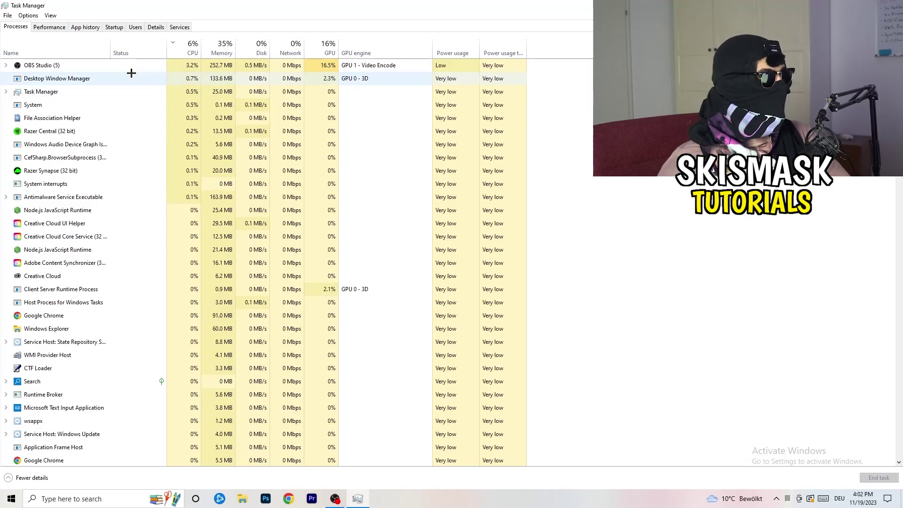
- Sort processes by CPU and GPU usage, leaving OBS Studio running, and finish sorted by CPU
left_click(191, 43)
left_click(325, 47)
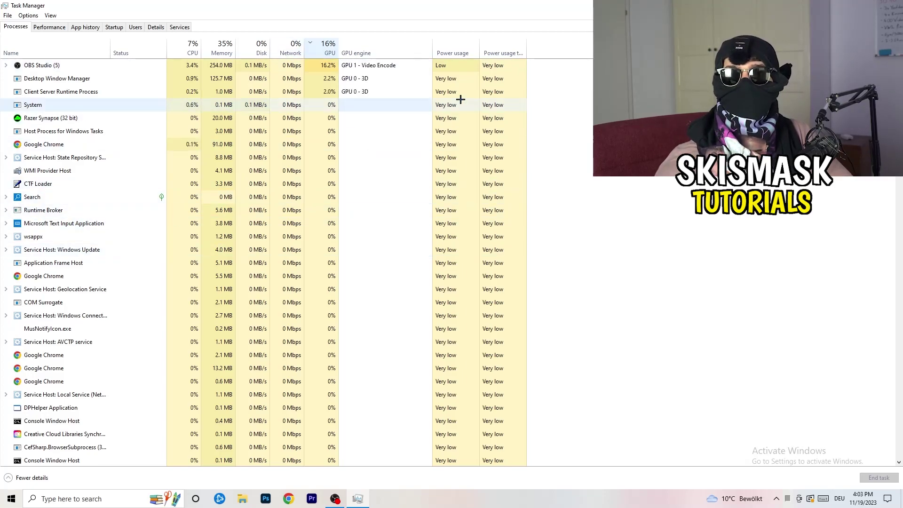
right_click(328, 69)
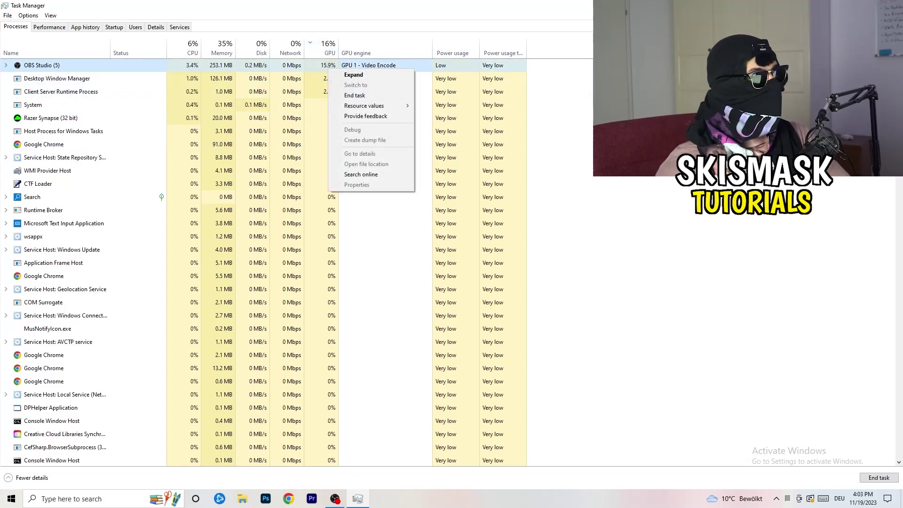
left_click(573, 113)
left_click(188, 47)
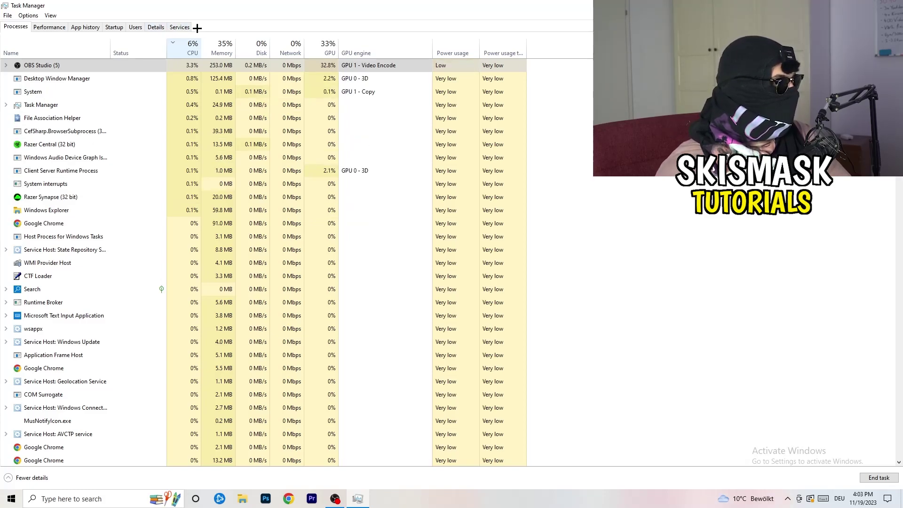
- Review Set priority options for a Creative Cloud helper on the Details tab, then view Startup apps
left_click(155, 28)
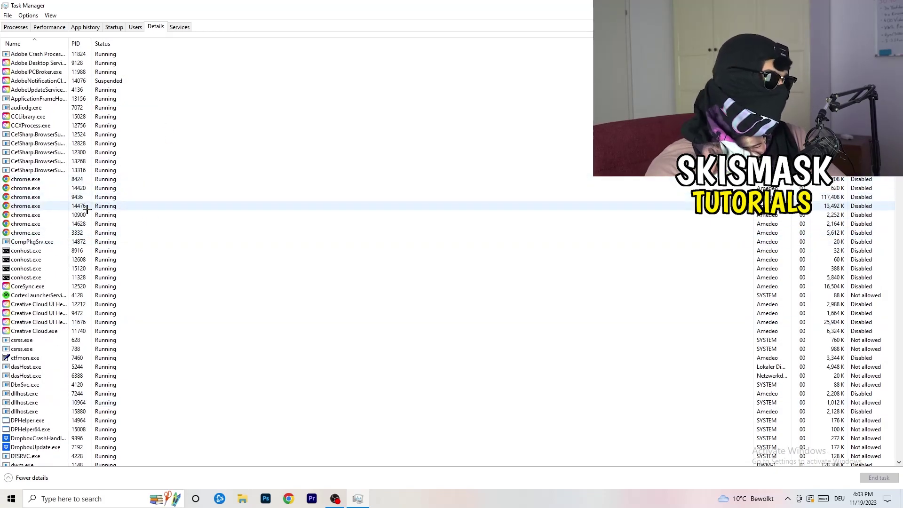
scroll(75, 237, "down", 3)
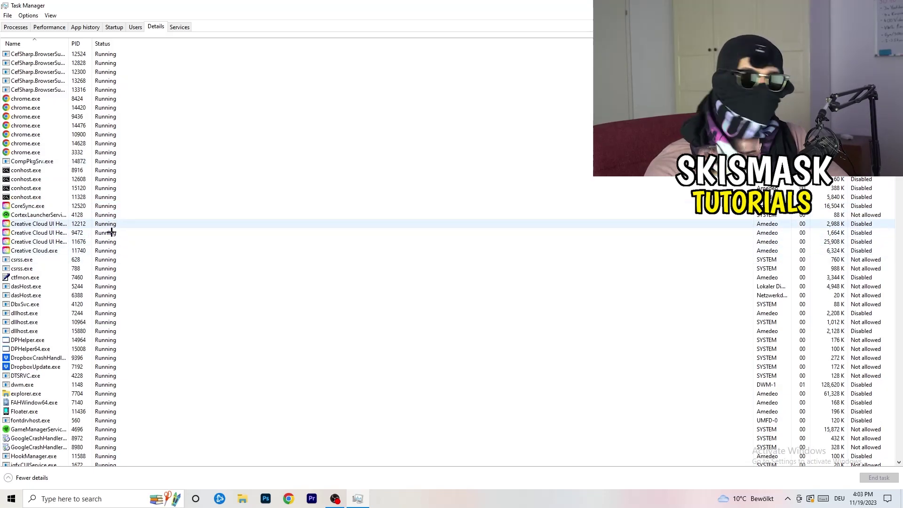
right_click(38, 242)
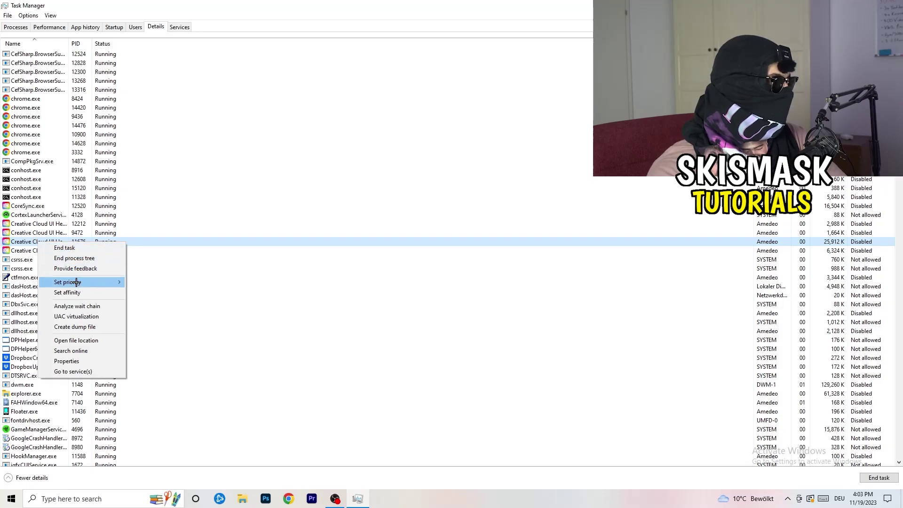
mouse_move(75, 282)
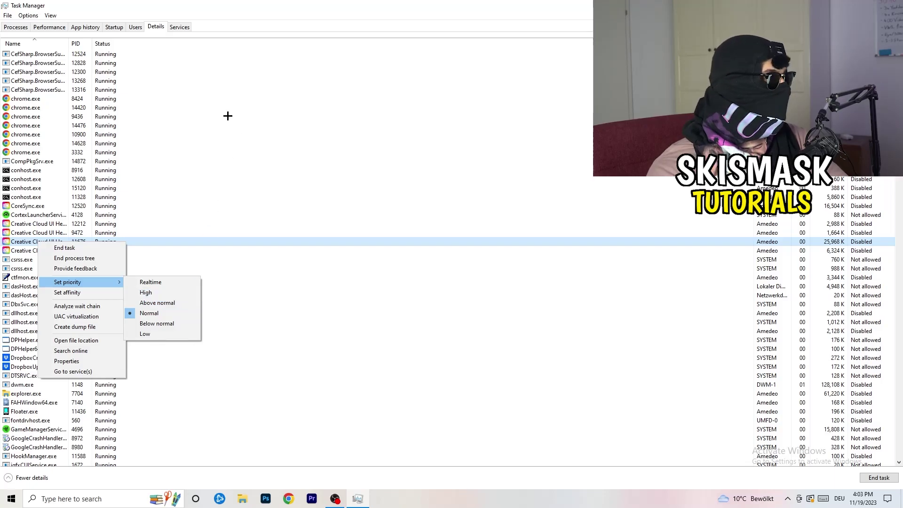
left_click(121, 30)
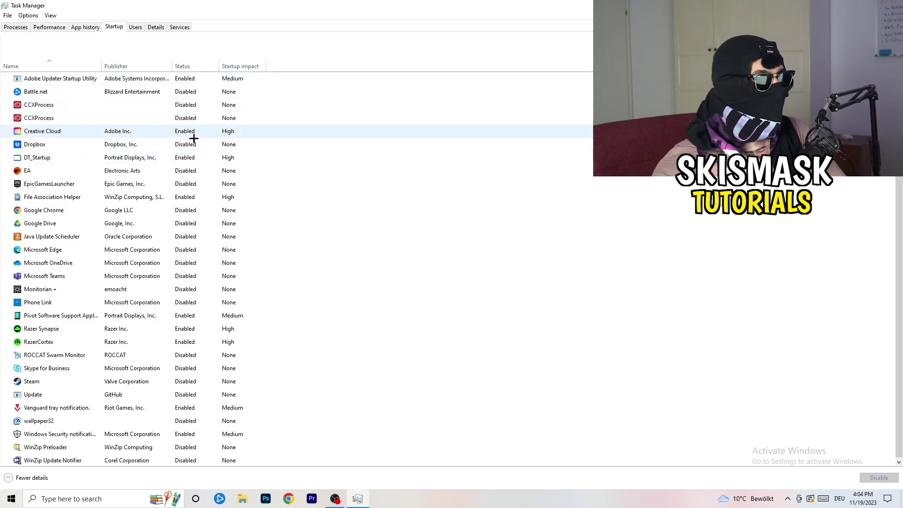
- Leave the DT_Startup entry enabled and close Task Manager
right_click(206, 154)
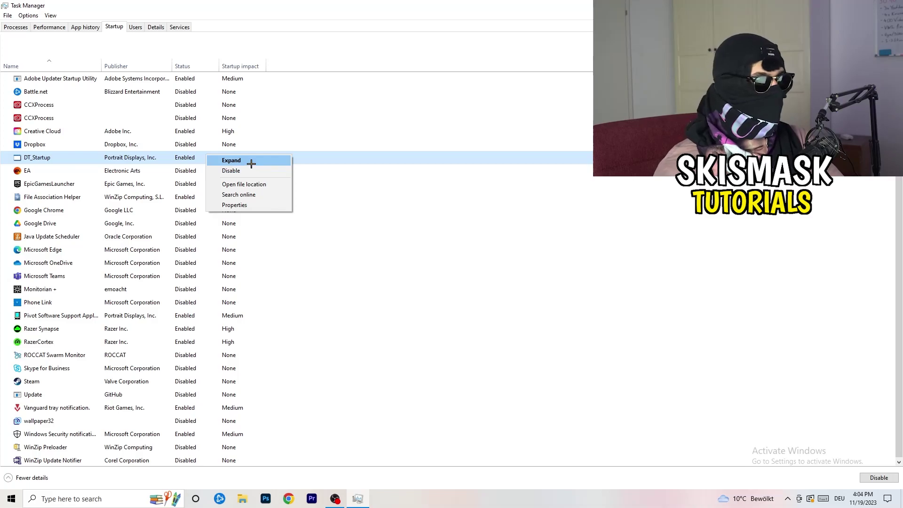
left_click(358, 134)
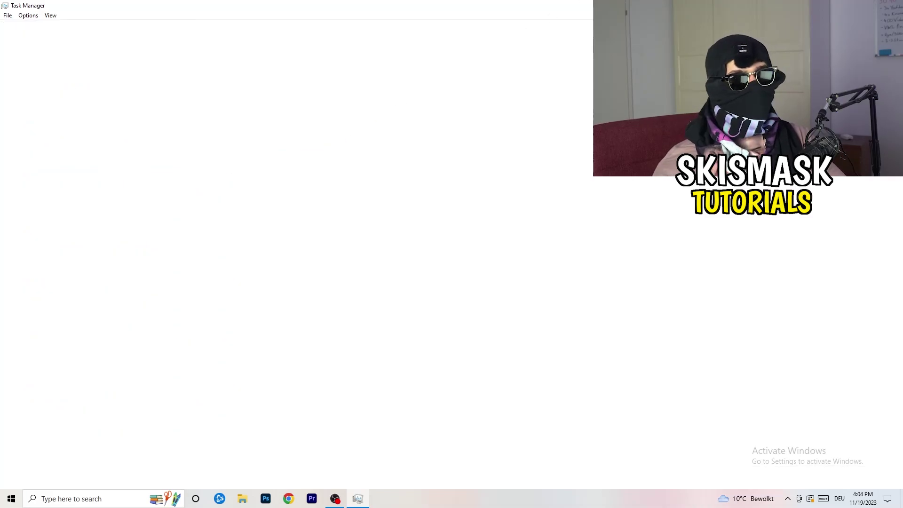
key("alt+F4")
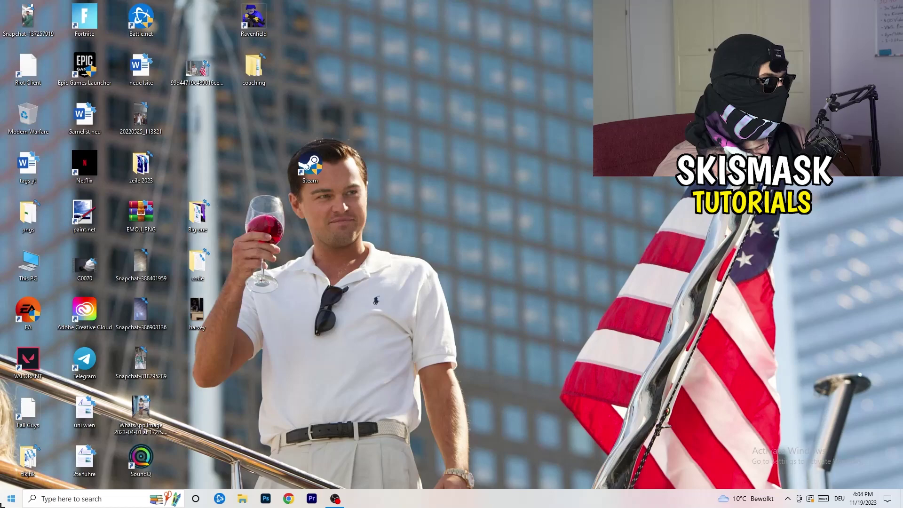
left_click(8, 502)
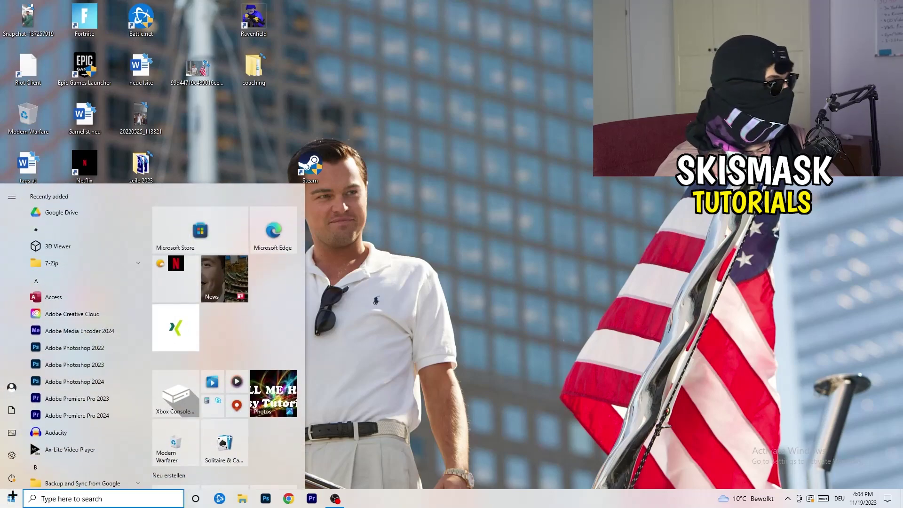
- In System > Display, keep text and app scaling at 100% with 1920 × 1080 resolution
left_click(12, 455)
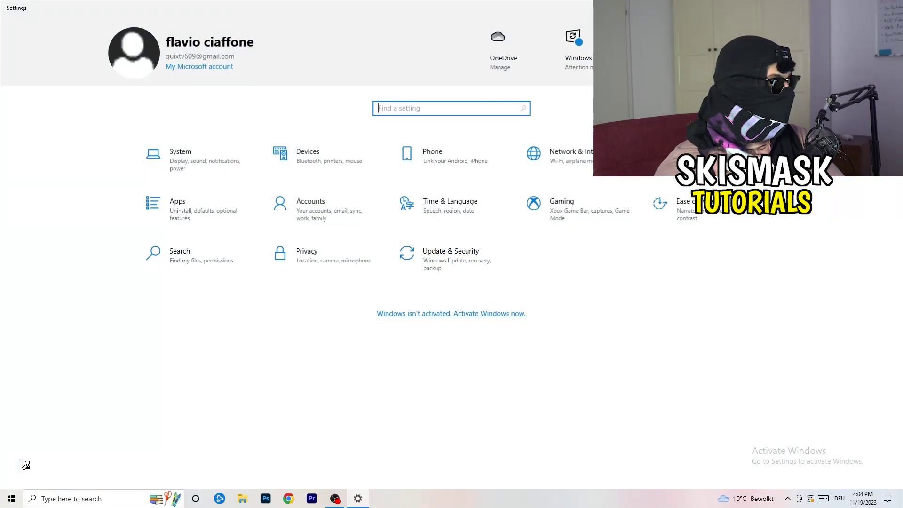
left_click(211, 152)
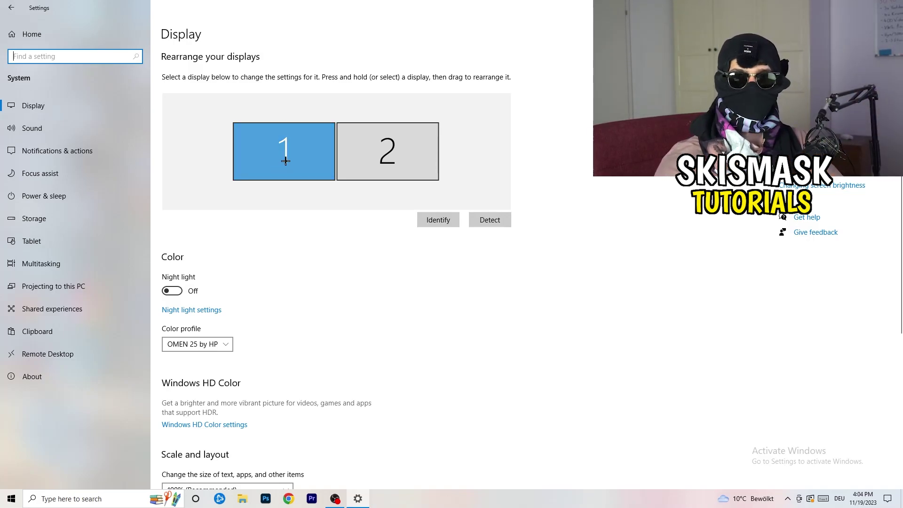
scroll(328, 171, "down", 2)
scroll(328, 172, "down", 5)
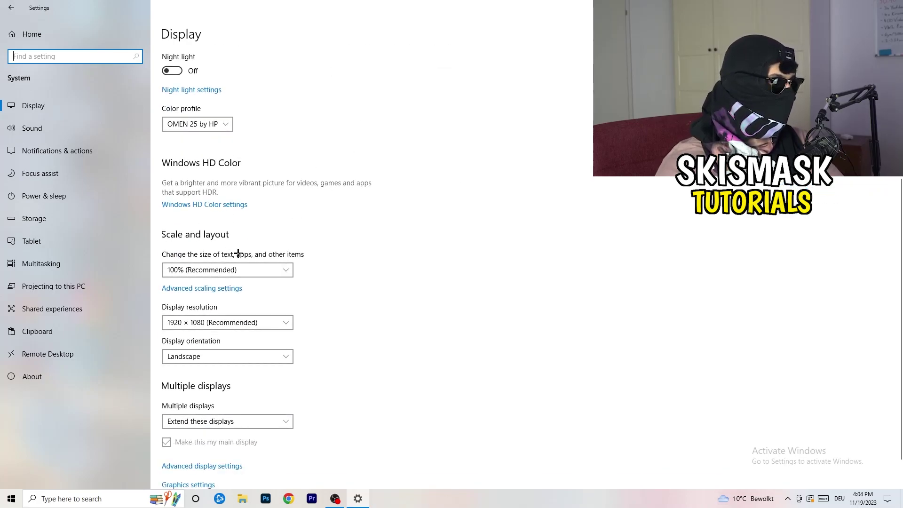
left_click(259, 271)
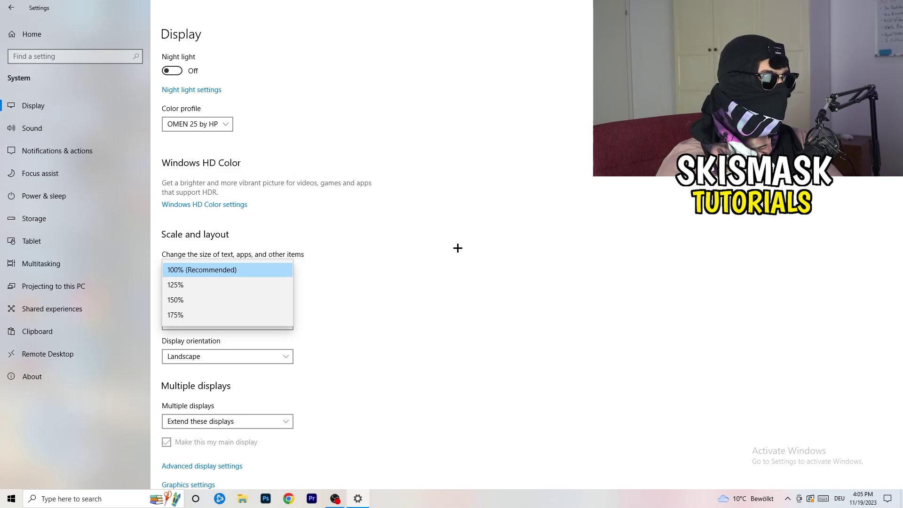
left_click(423, 254)
scroll(383, 258, "down", 1)
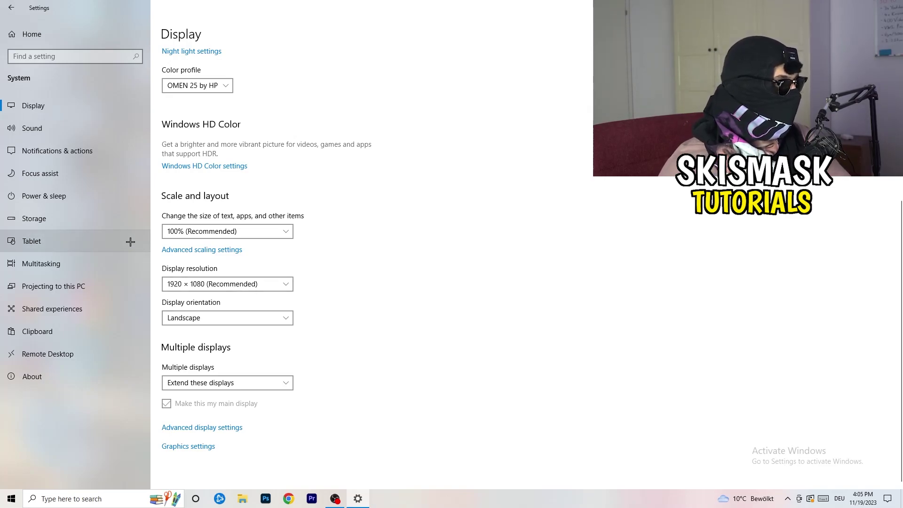
- Review the power plans under Power & sleep's additional settings, leaving Balanced active
left_click(70, 199)
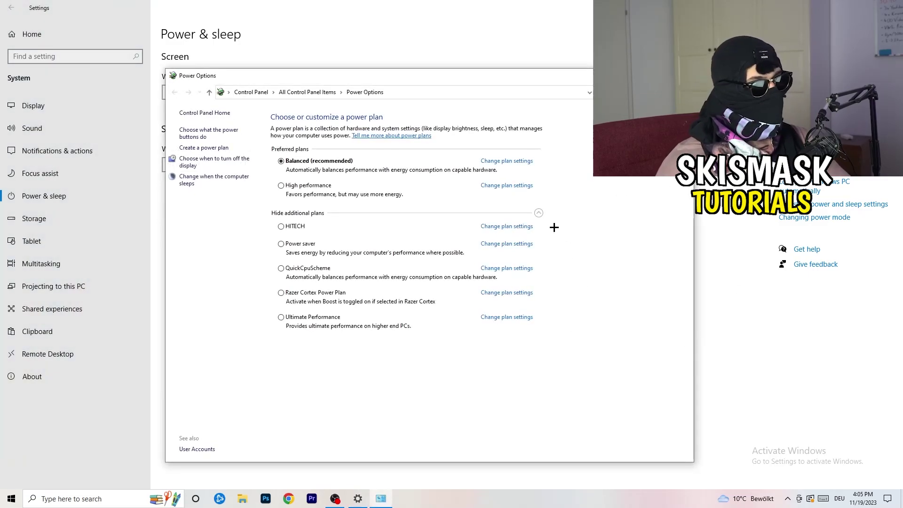
left_click(539, 214)
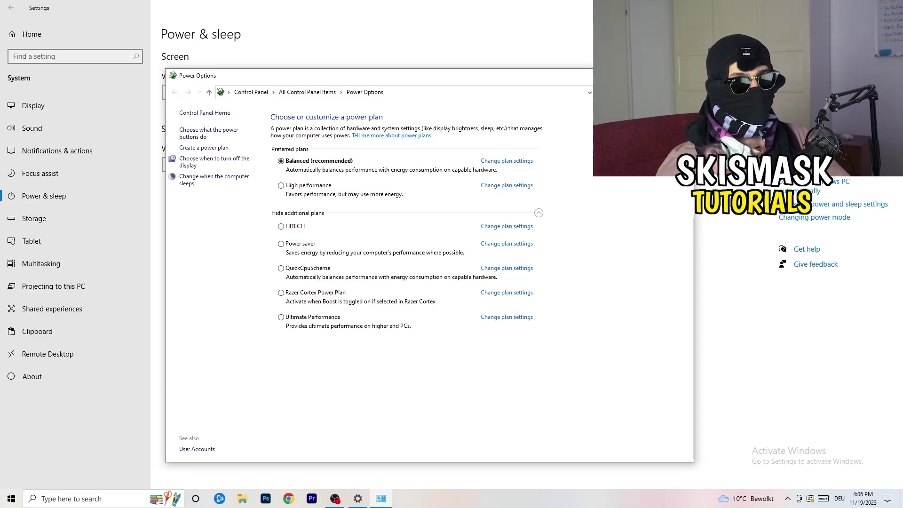
key("alt+F4")
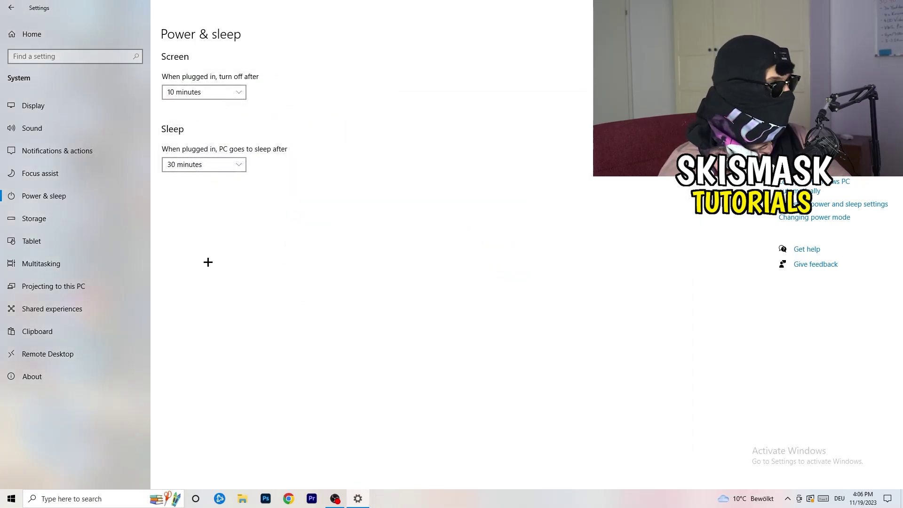
- In Storage Sense settings, keep weekly runs and turn on deleting unused temporary files
left_click(62, 225)
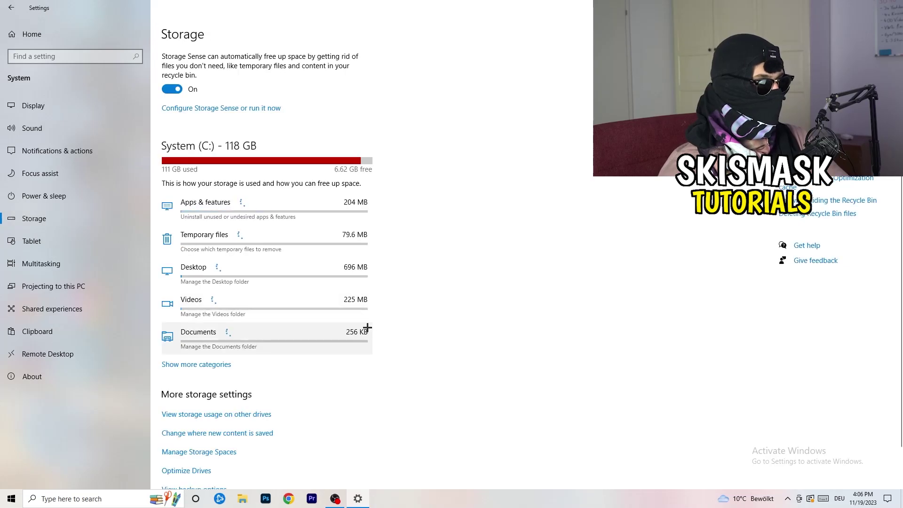
left_click(226, 111)
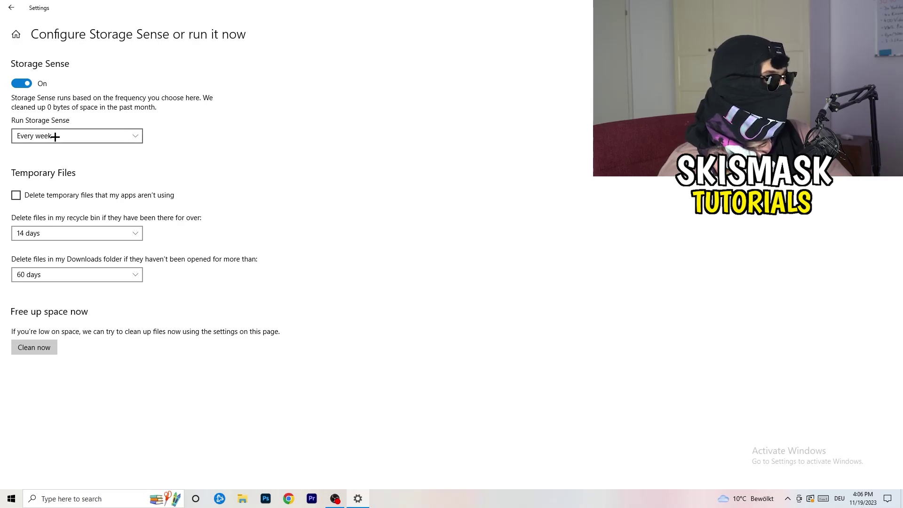
left_click(141, 138)
left_click(141, 138)
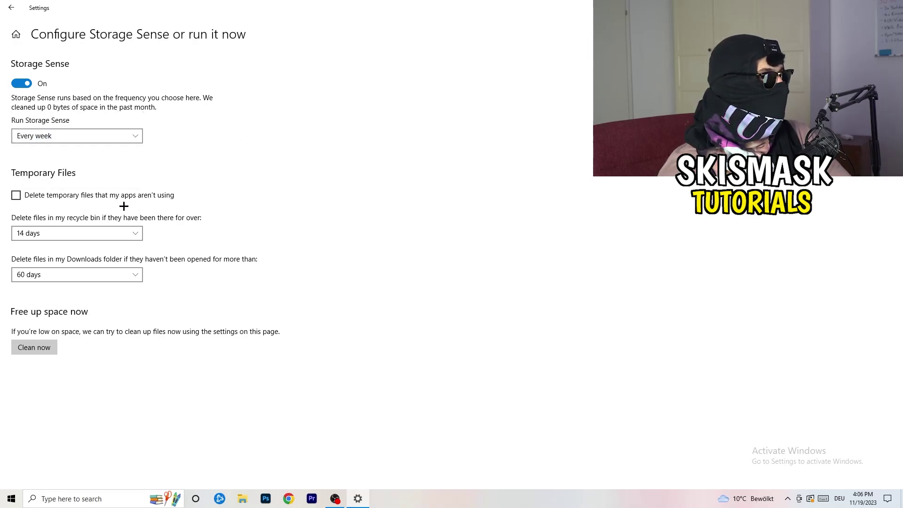
left_click(54, 196)
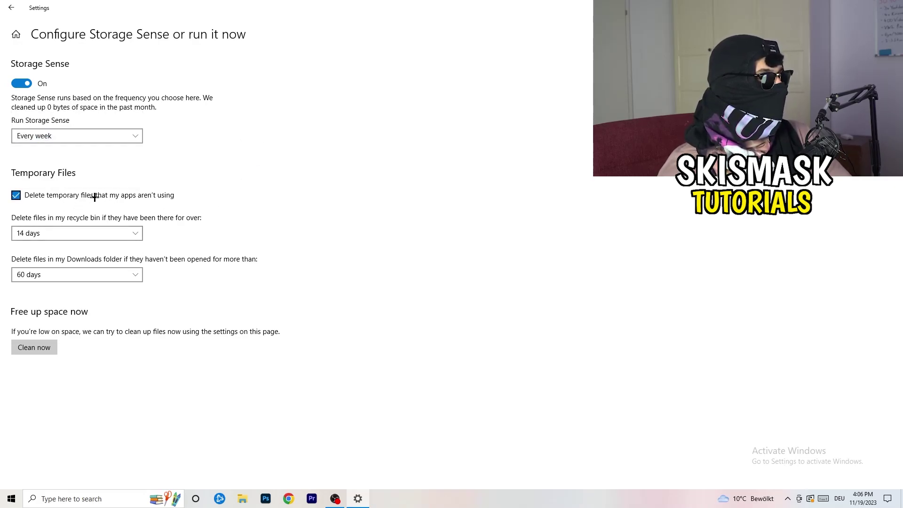
- Keep recycle bin cleanup at 14 days and Downloads cleanup at 60 days, then return to Storage
left_click(69, 234)
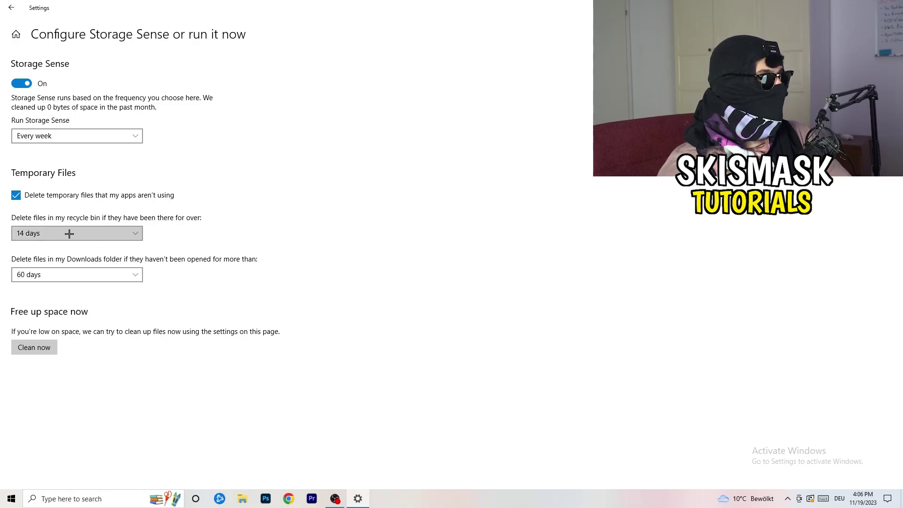
left_click(205, 204)
left_click(143, 234)
left_click(374, 179)
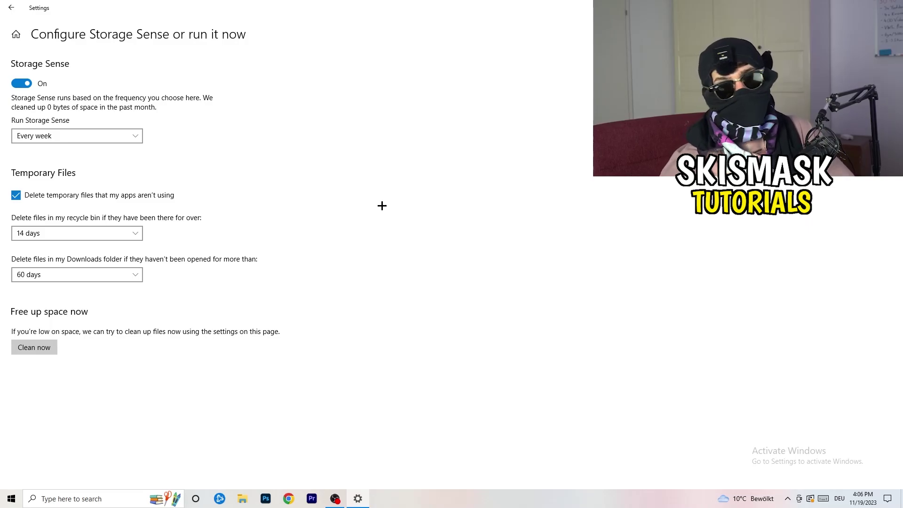
left_click(82, 275)
left_click(352, 226)
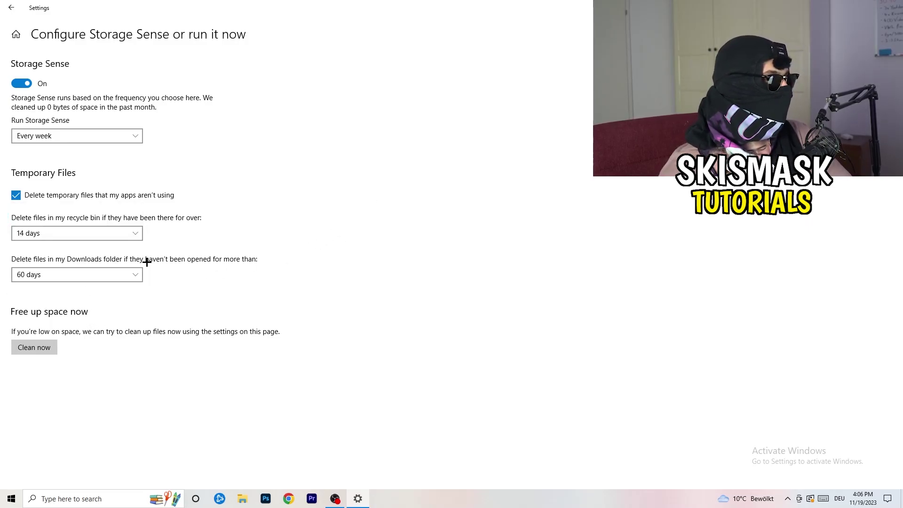
left_click(94, 281)
left_click(444, 230)
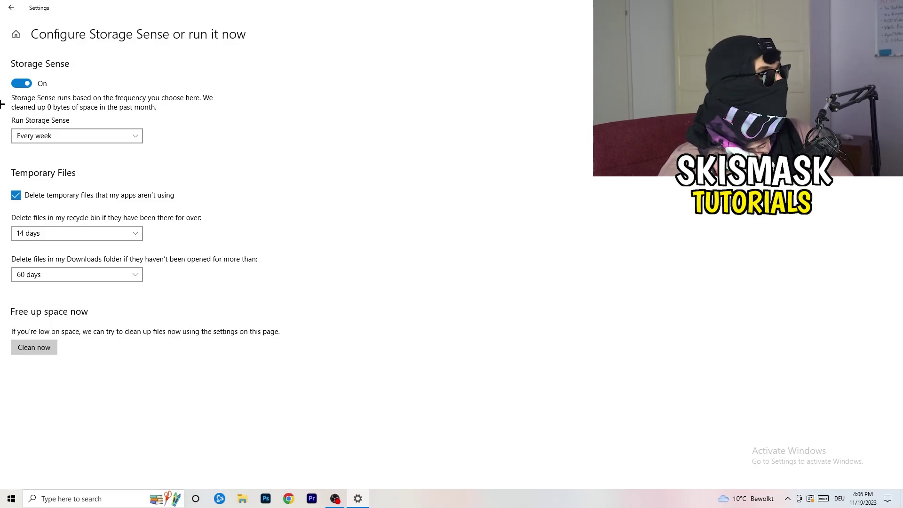
left_click(2, 10)
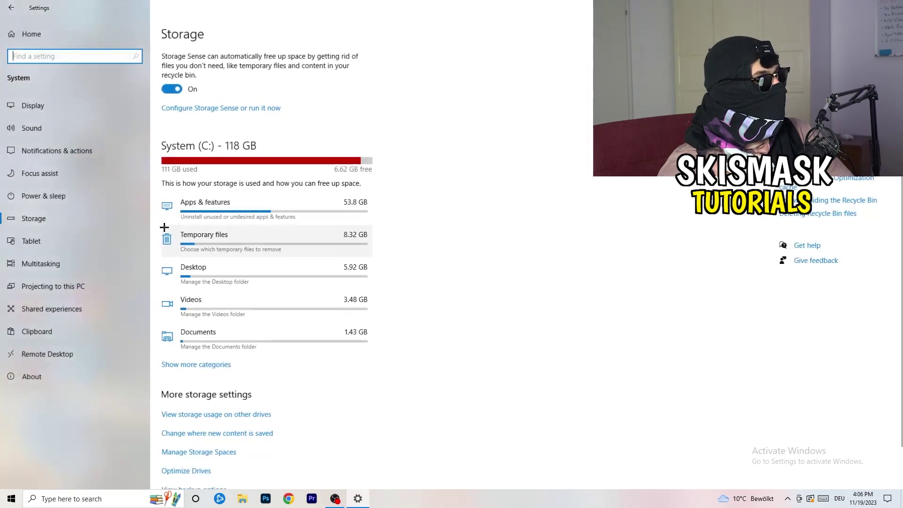
- Check the pending restart in Update & Security's Windows Update, then close Settings
left_click(2, 10)
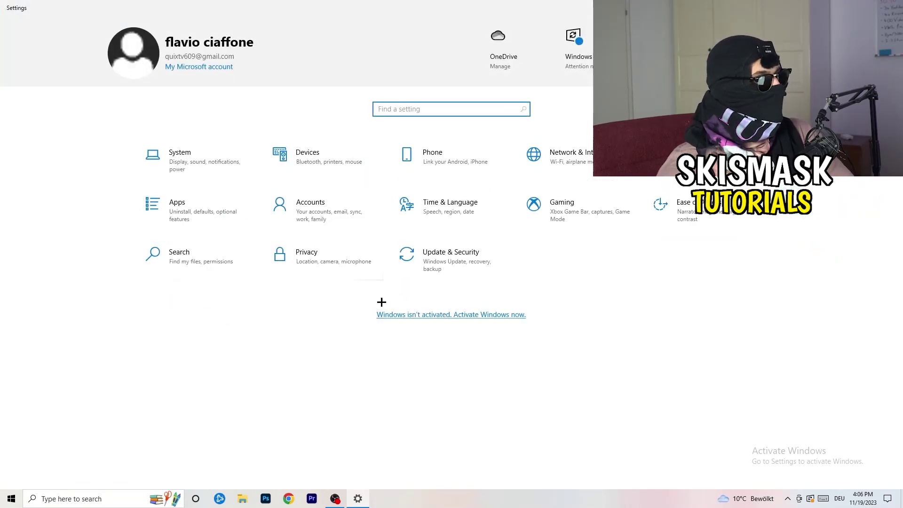
left_click(445, 264)
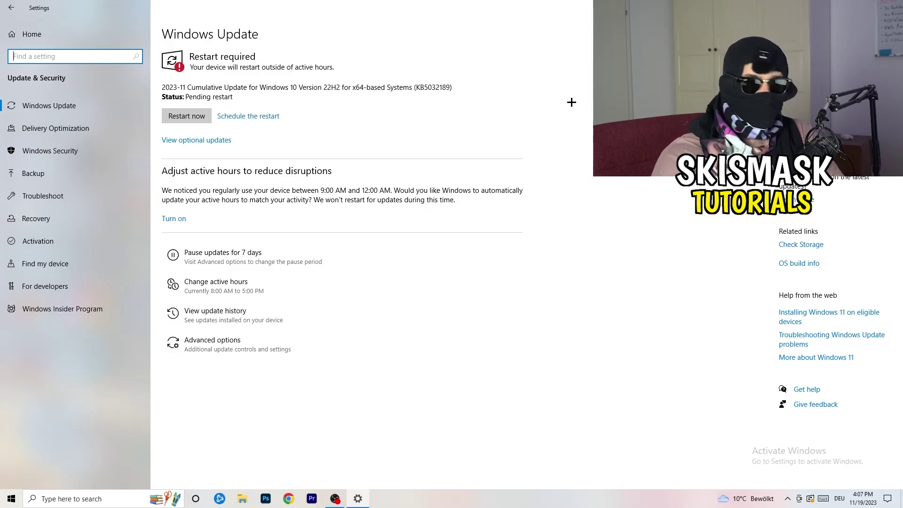
key("alt+F4")
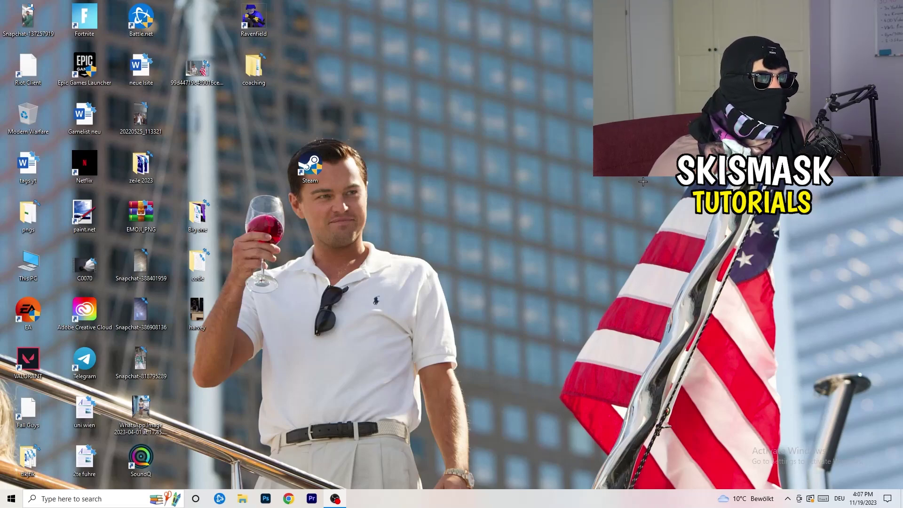
right_click(547, 198)
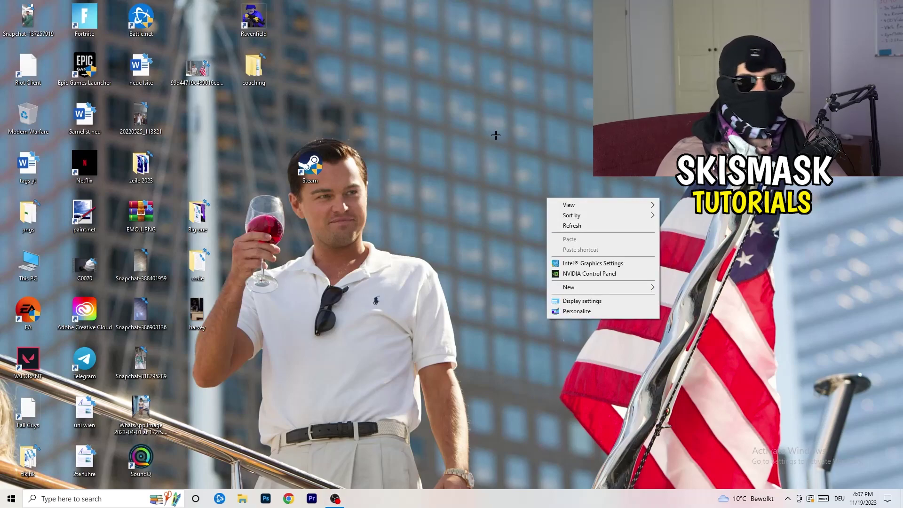
left_click(602, 274)
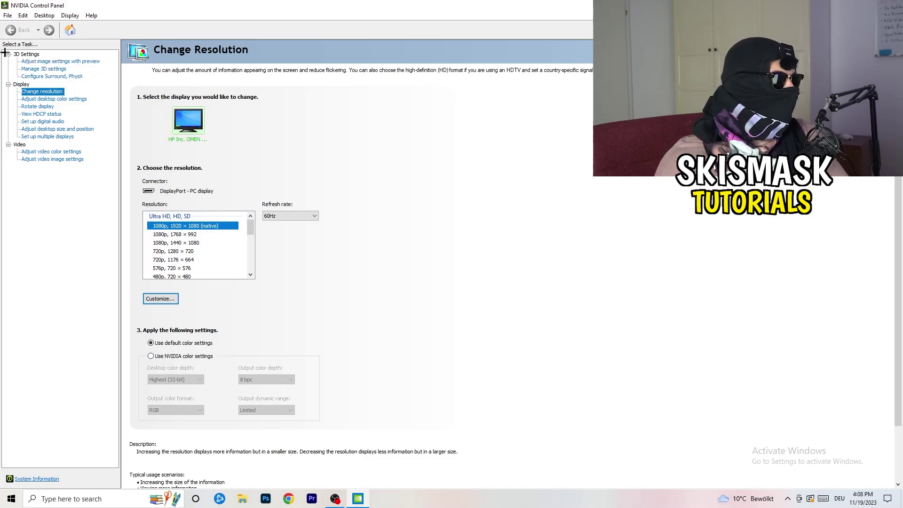
left_click(47, 62)
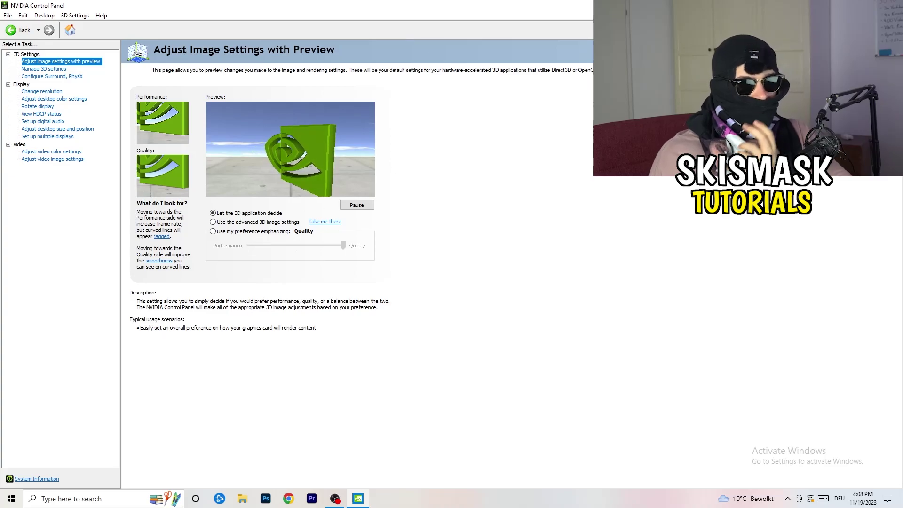
key("alt+F4")
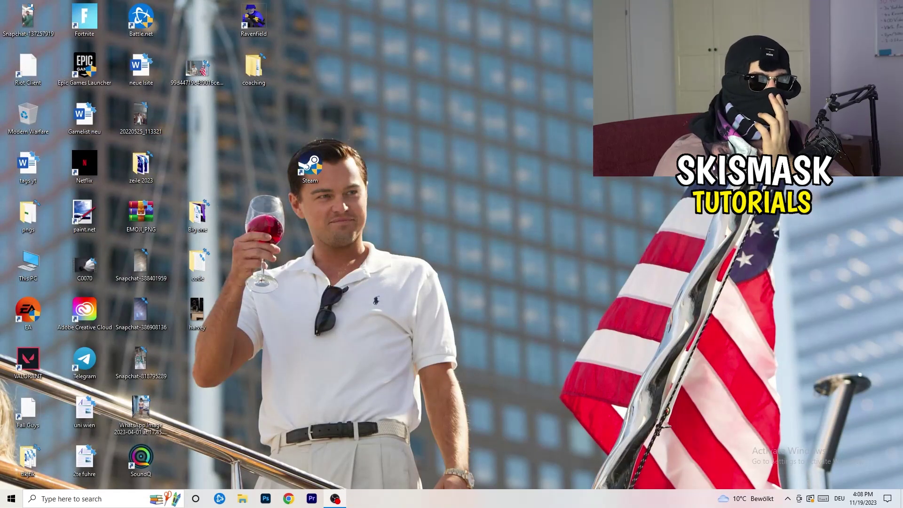